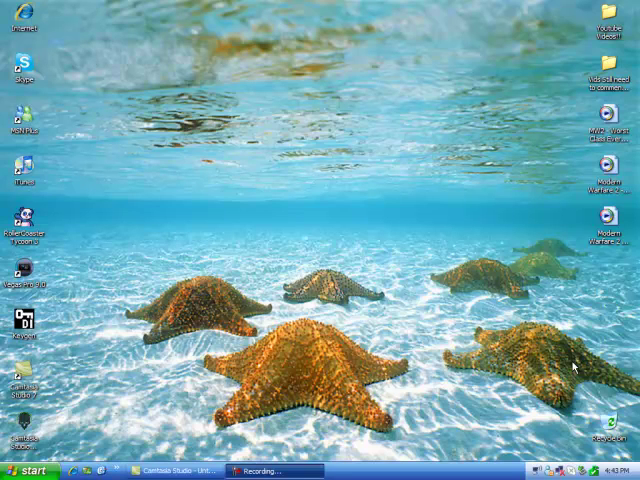
# Step: Restore and hide Camtasia Studio twice, selecting and deselecting the Camtasia Studio 7 desktop shortcuts
pyautogui.click(175, 471)
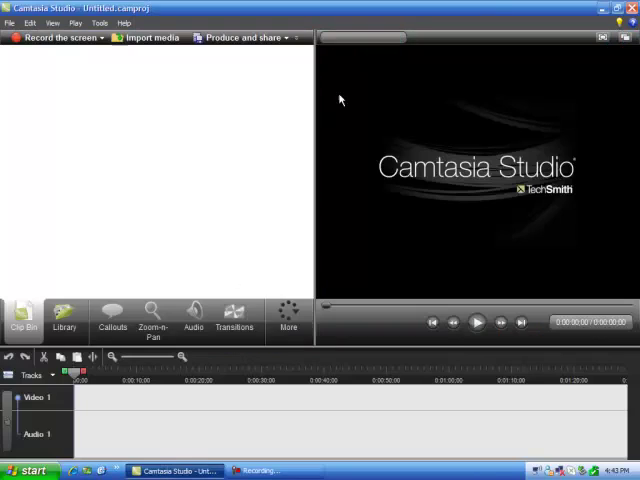
pyautogui.click(603, 9)
pyautogui.click(24, 430)
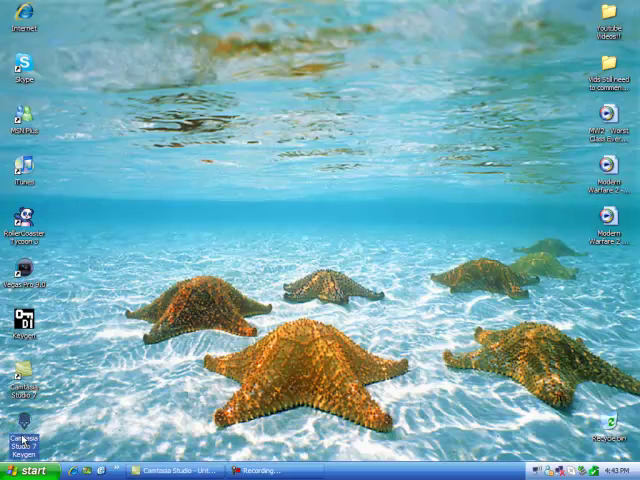
pyautogui.click(24, 384)
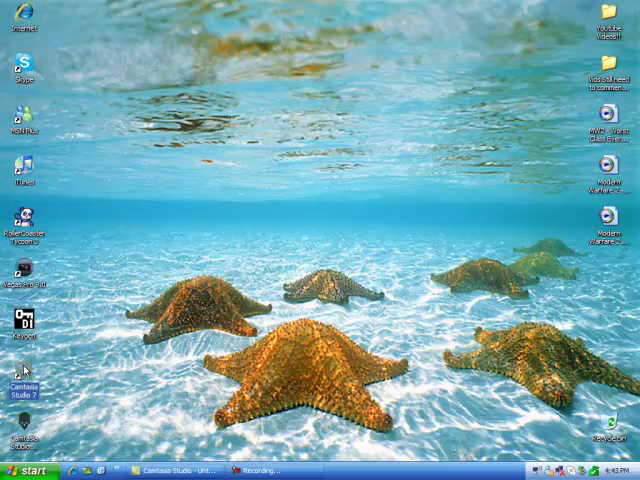
pyautogui.click(60, 360)
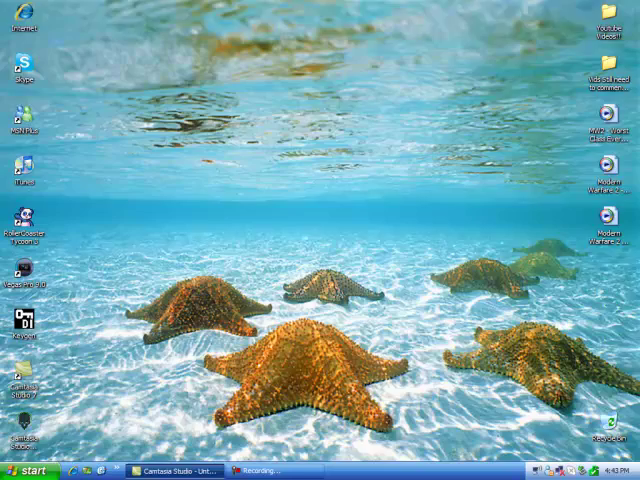
pyautogui.click(175, 470)
pyautogui.click(608, 8)
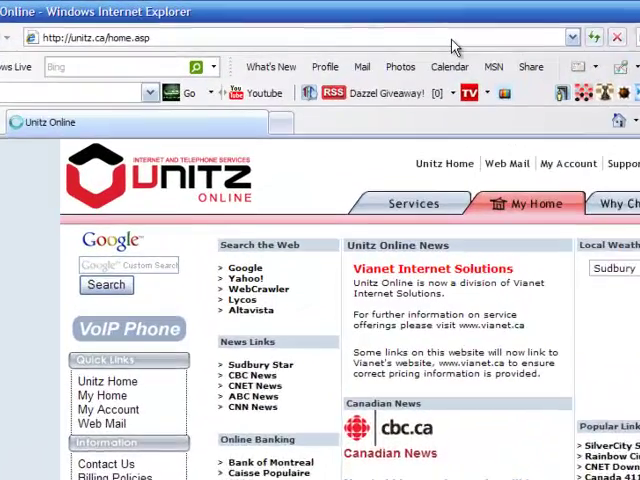
pyautogui.click(400, 27)
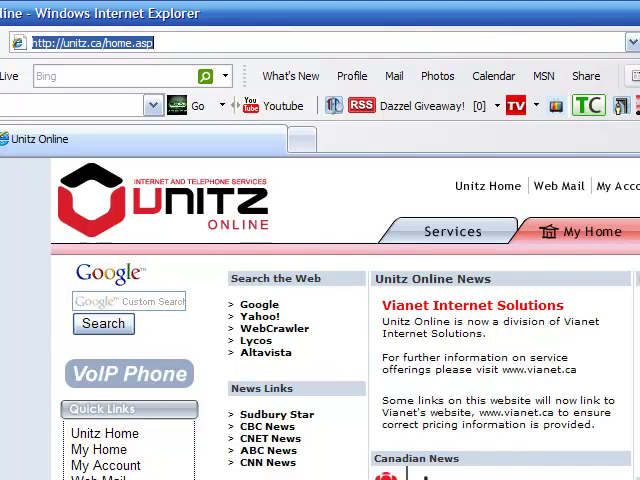
pyautogui.write('www.')
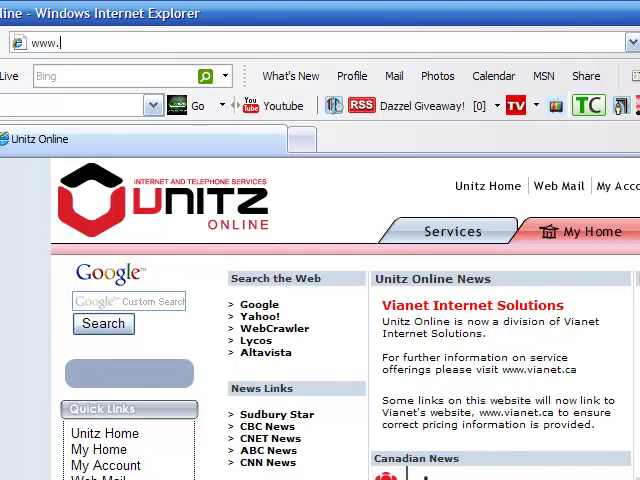
pyautogui.write('minecra')
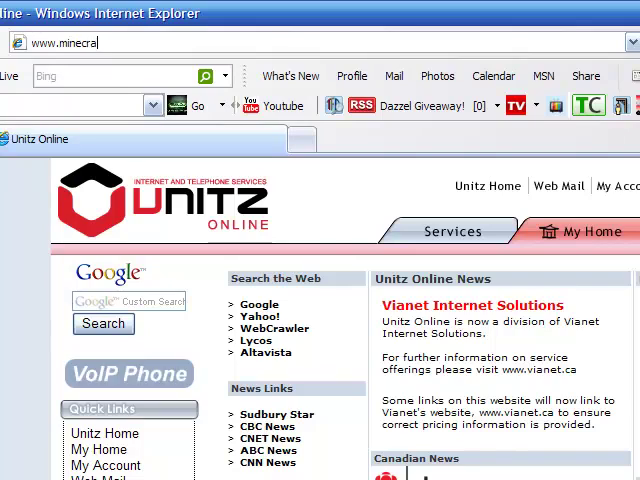
pyautogui.write('ft.net')
pyautogui.press('Return')
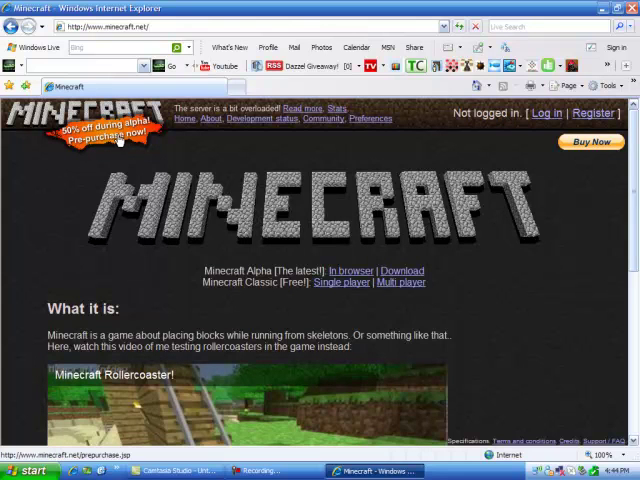
pyautogui.scroll(-5, 484, 254)
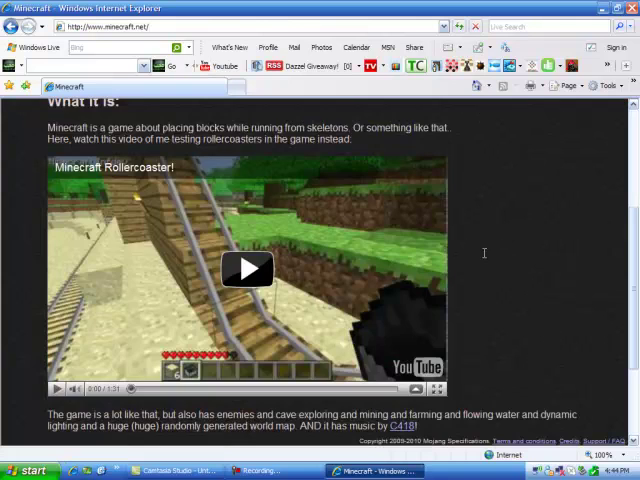
pyautogui.scroll(5, 276, 255)
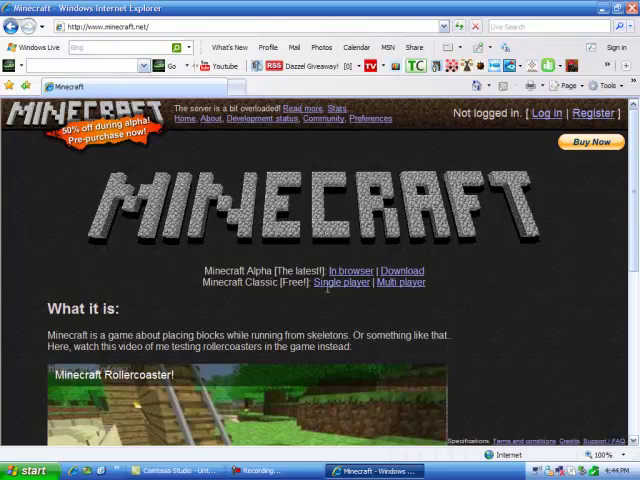
pyautogui.scroll(-3, 238, 333)
pyautogui.scroll(3, 300, 370)
pyautogui.scroll(-3, 130, 190)
pyautogui.scroll(-3, 200, 190)
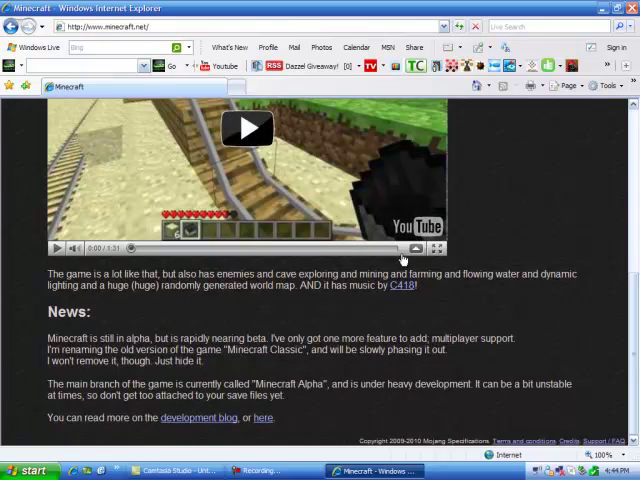
pyautogui.scroll(4, 200, 180)
pyautogui.scroll(3, 138, 172)
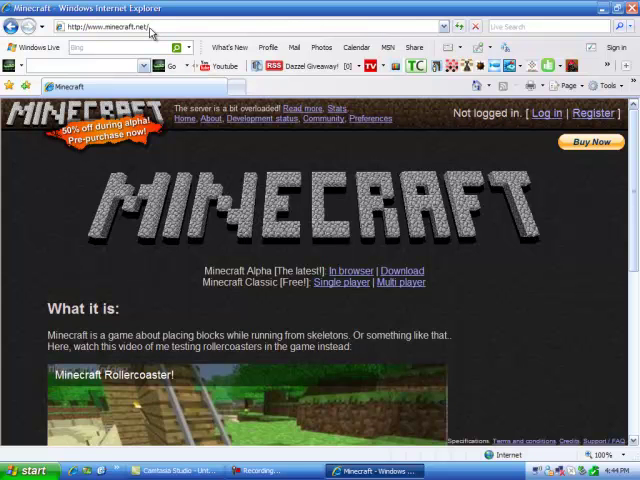
# Step: Close Internet Explorer, briefly restore then hide Camtasia, and switch to the screen recorder
pyautogui.hotkey('alt', 'F4')
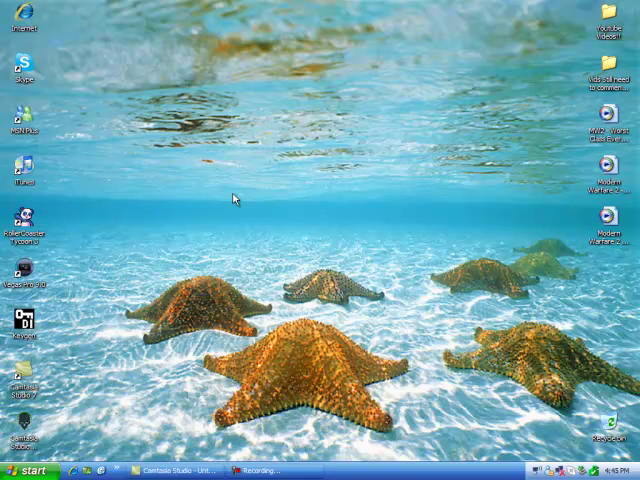
pyautogui.click(175, 470)
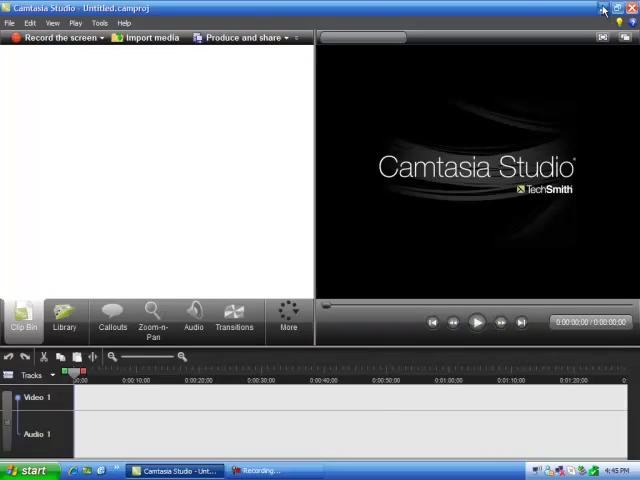
pyautogui.press('super+d')
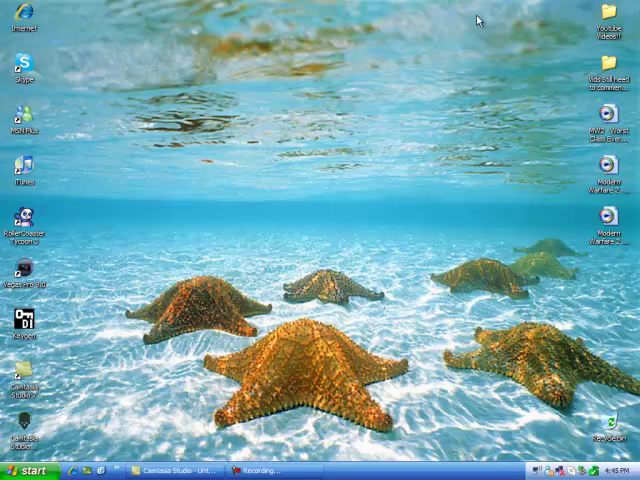
pyautogui.click(272, 470)
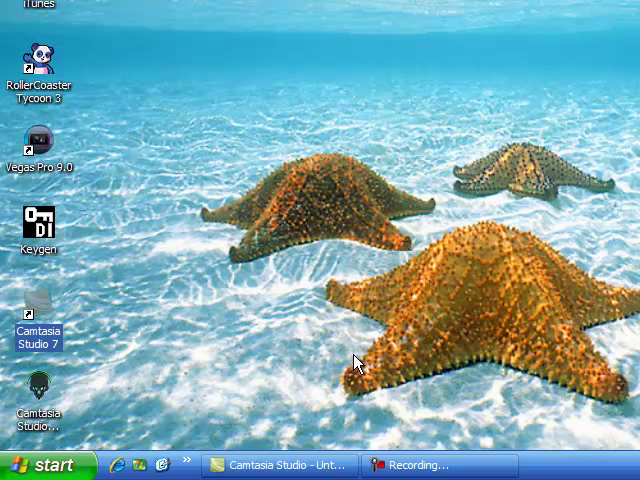
# Step: Select and deselect the Vegas Pro 9.0 and keygen shortcuts, then launch Camtasia Studio 7
pyautogui.click(45, 147)
pyautogui.click(140, 190)
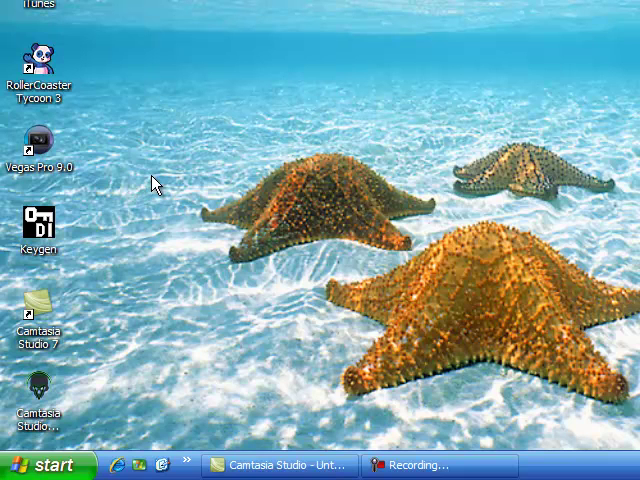
pyautogui.click(38, 400)
pyautogui.click(195, 412)
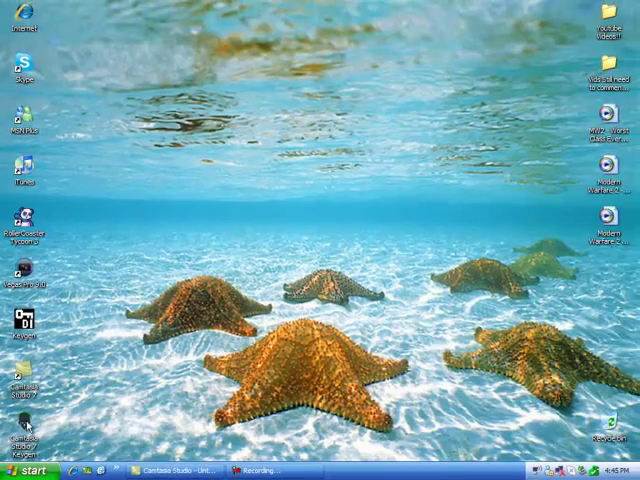
pyautogui.doubleClick(26, 425)
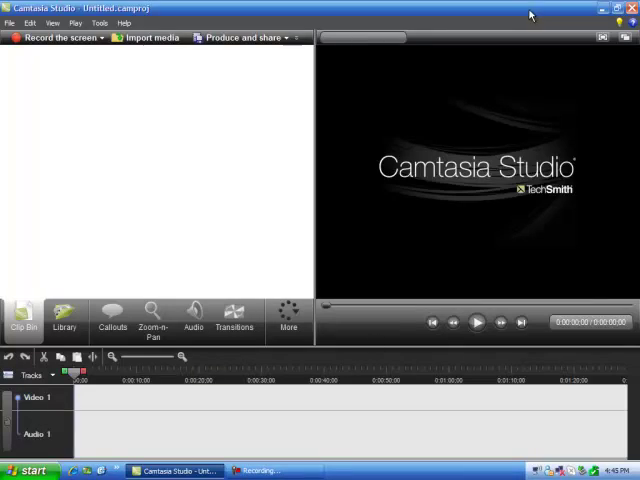
# Step: Minimize the Camtasia Studio window with its empty project
pyautogui.click(602, 9)
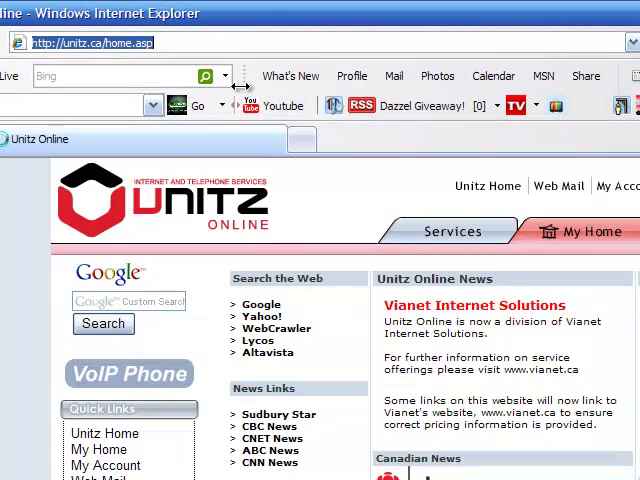
pyautogui.write('oy')
# Step: Fix the mistyped address to youtube.com and load the YouTube home page
pyautogui.press('BackSpace')
pyautogui.press('BackSpace')
pyautogui.write('youtub.')
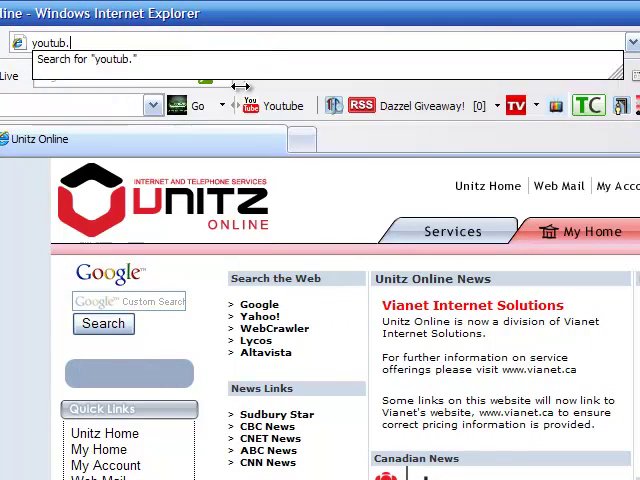
pyautogui.press('BackSpace')
pyautogui.write('e.com')
pyautogui.press('Return')
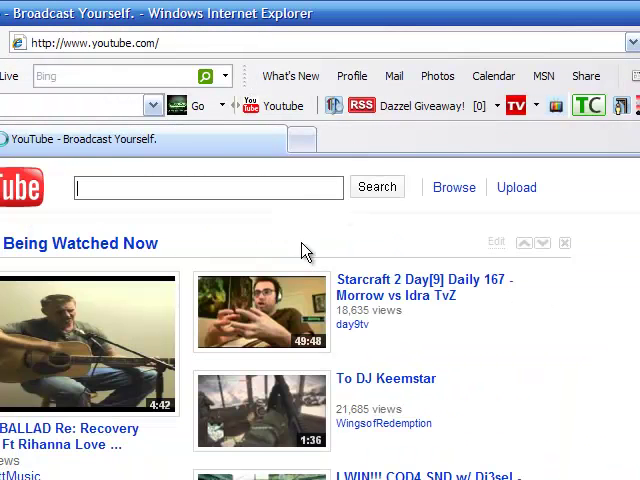
# Step: Search YouTube for COD4nub, return to the home page, and close the browser
pyautogui.click(215, 187)
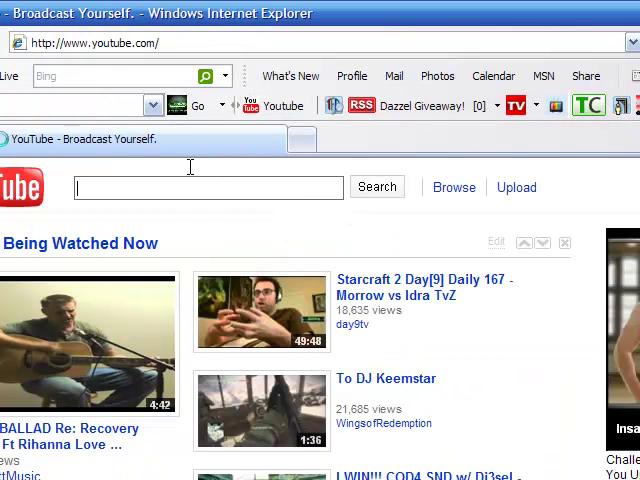
pyautogui.write('cOD4')
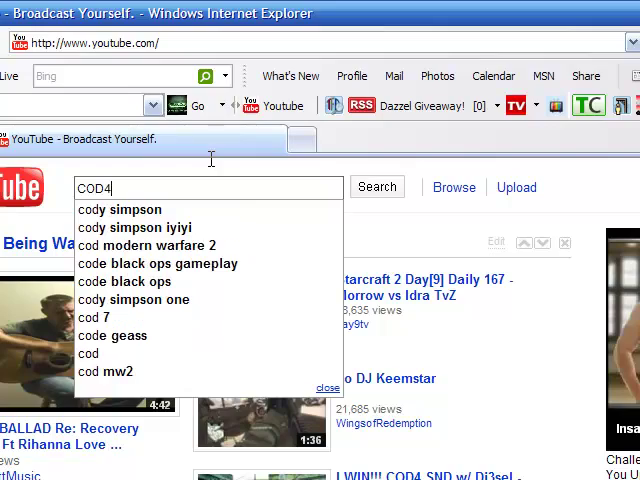
pyautogui.write('nub')
pyautogui.press('Return')
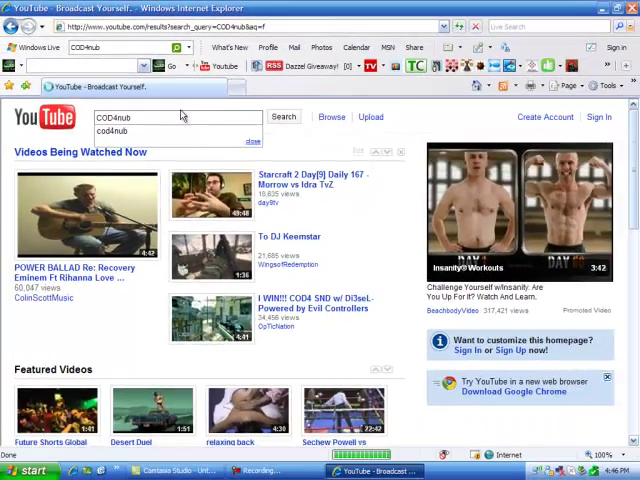
pyautogui.scroll(-2, 146, 228)
pyautogui.scroll(-1, 140, 200)
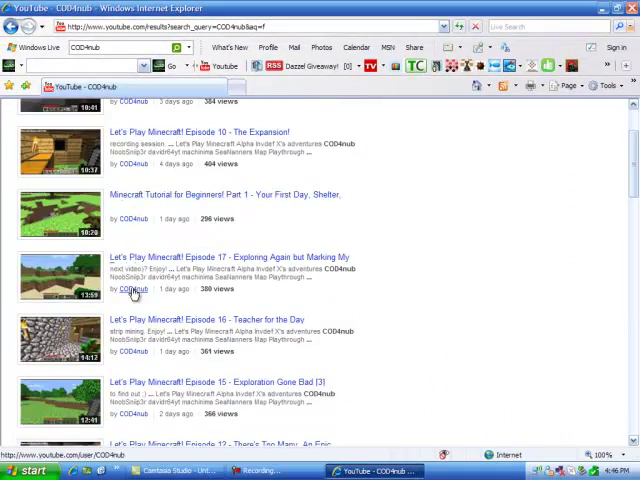
pyautogui.scroll(-2, 131, 287)
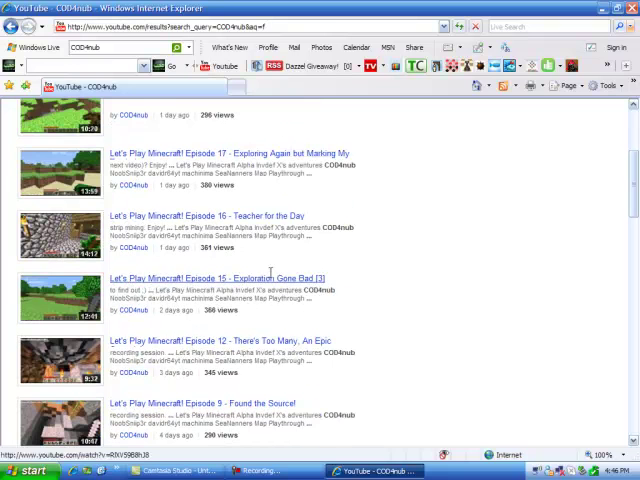
pyautogui.scroll(5, 228, 268)
pyautogui.click(26, 86)
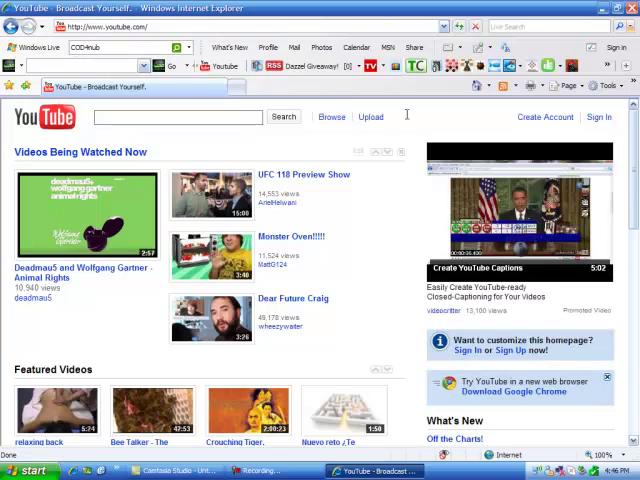
pyautogui.hotkey('alt', 'F4')
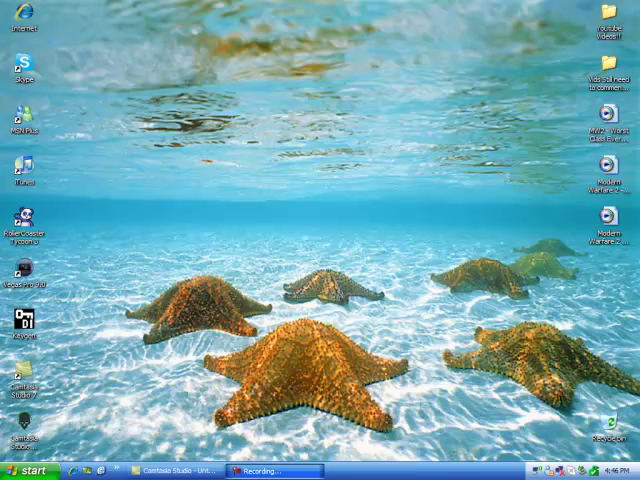